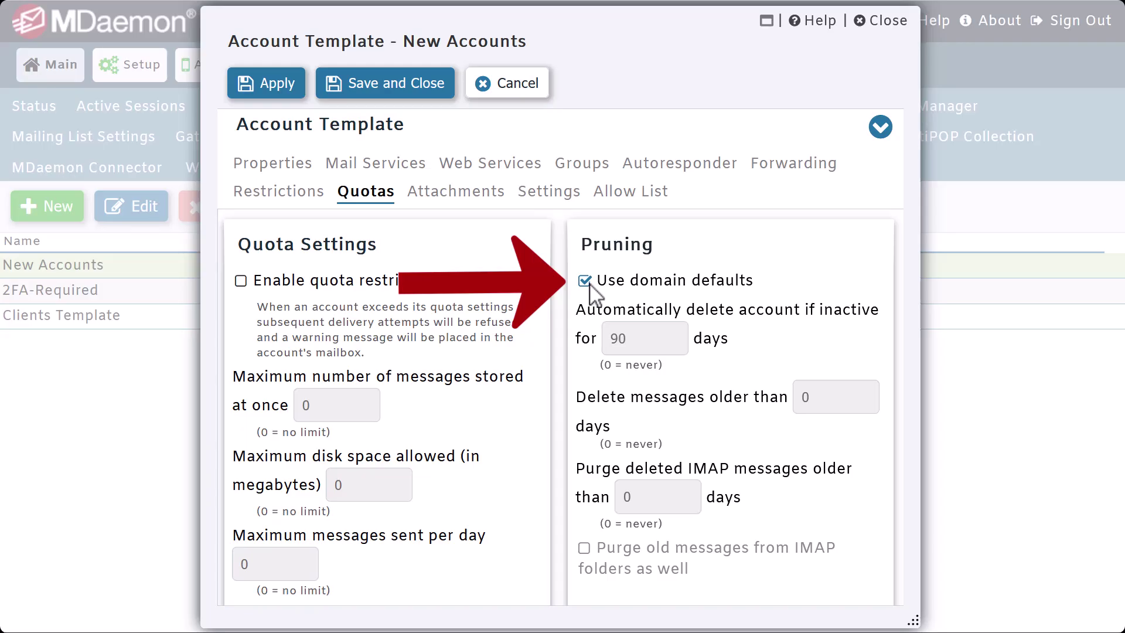
# Step: Disable domain defaults for pruning in the New Accounts template, set automatic deletion of inactive accounts to 30 days, and apply it
pyautogui.click(588, 283)
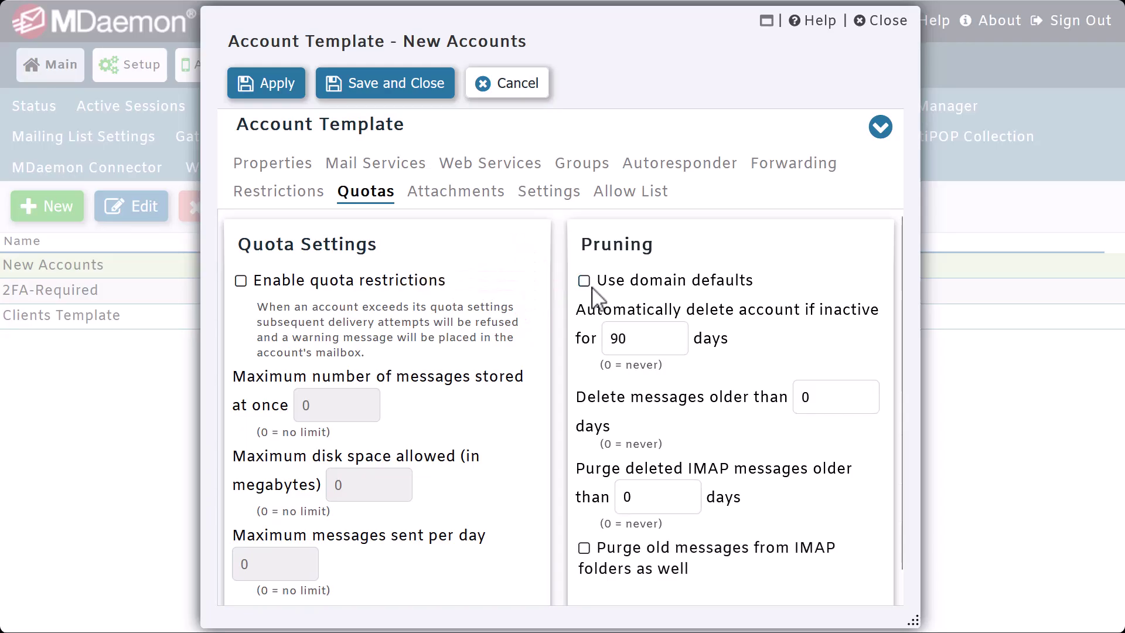
pyautogui.moveTo(636, 352); pyautogui.dragTo(574, 342)
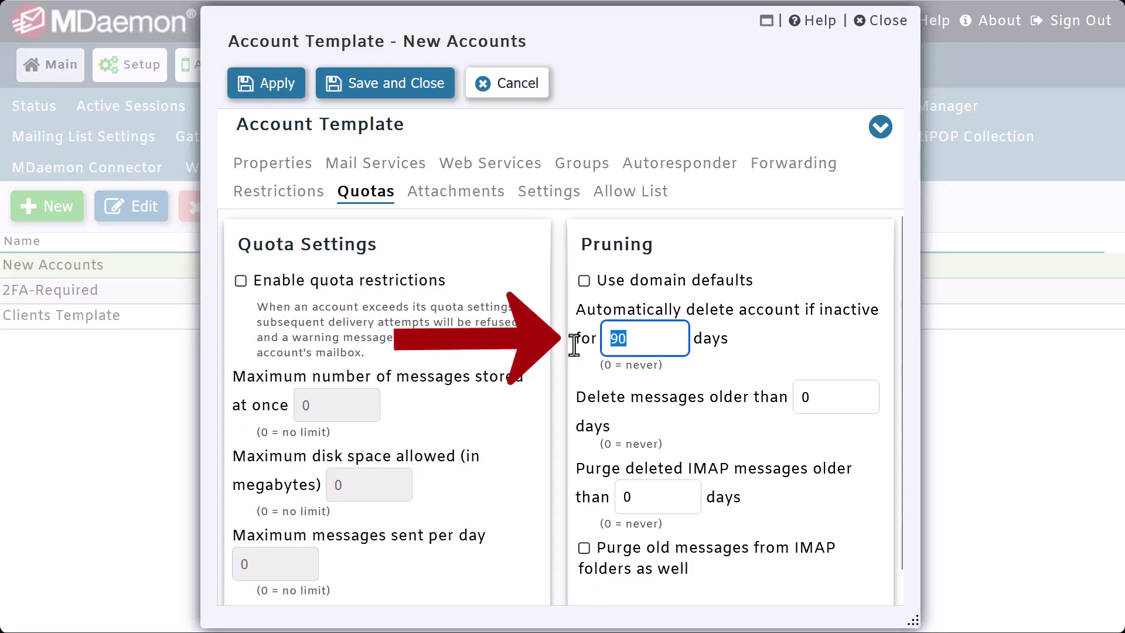
pyautogui.write('30')
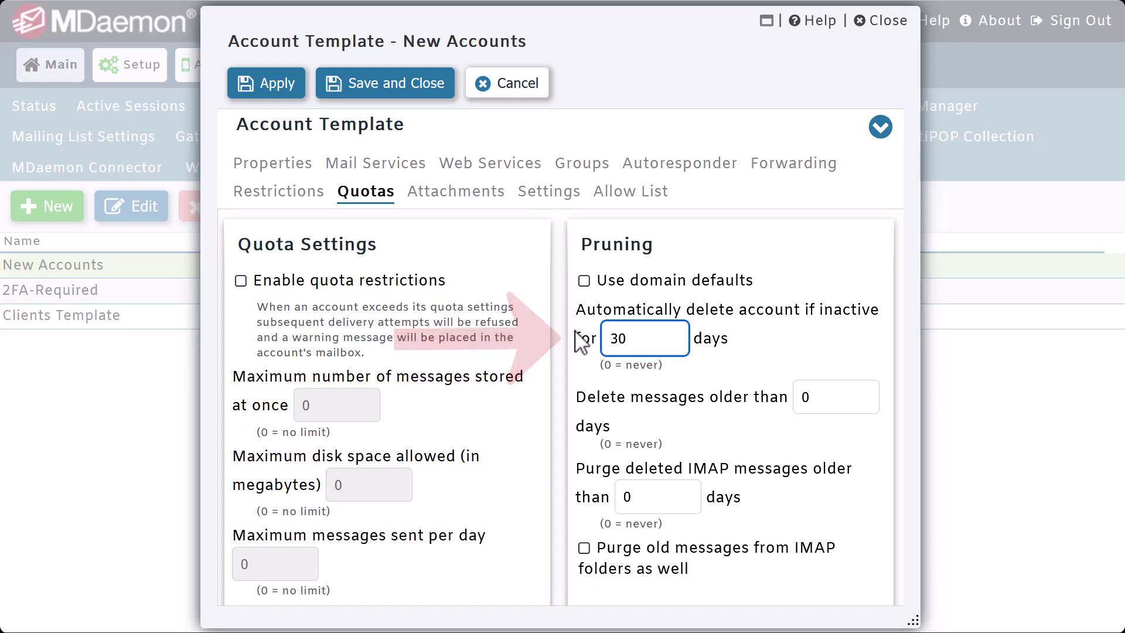
pyautogui.click(265, 83)
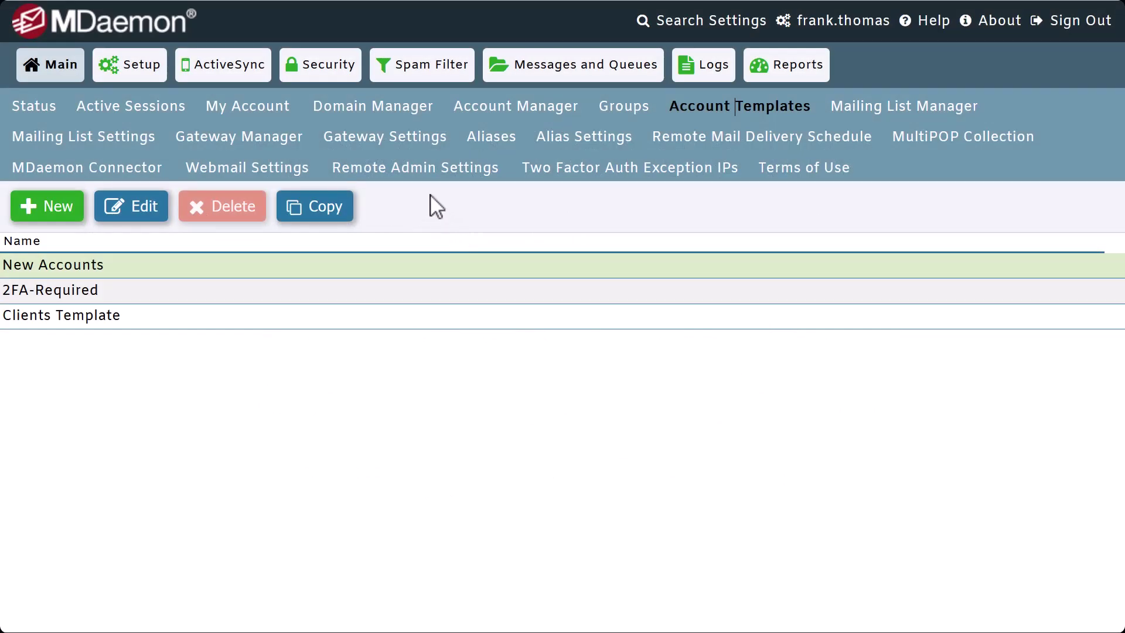
# Step: In the example.com domain's pruning settings, set automatic deletion of inactive accounts to 30 days and apply the change
pyautogui.click(360, 111)
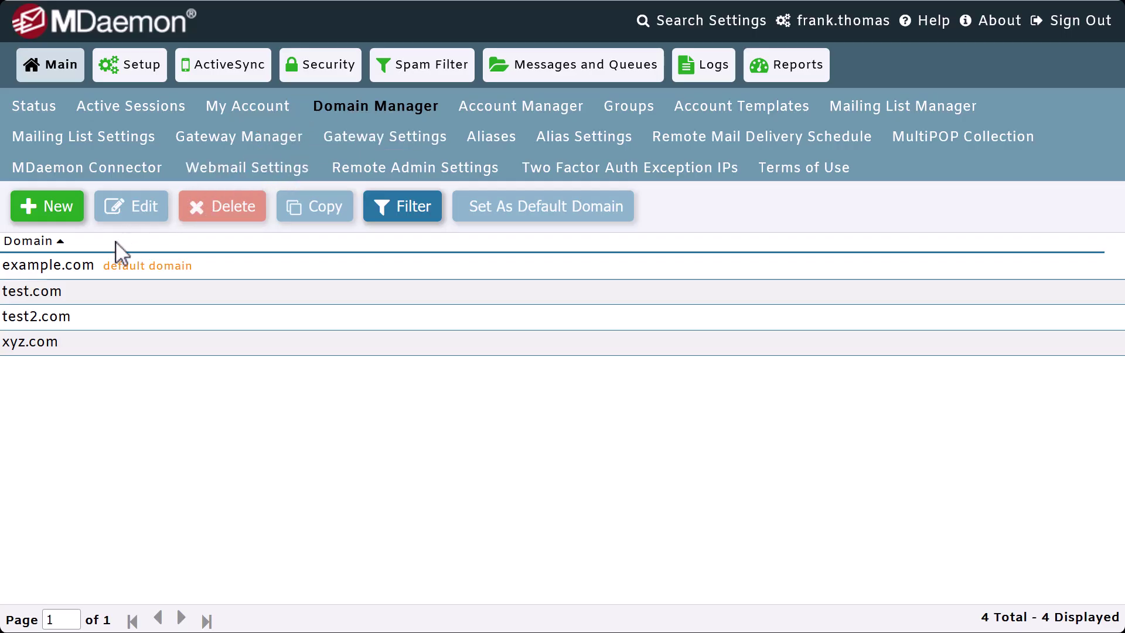
pyautogui.click(68, 270)
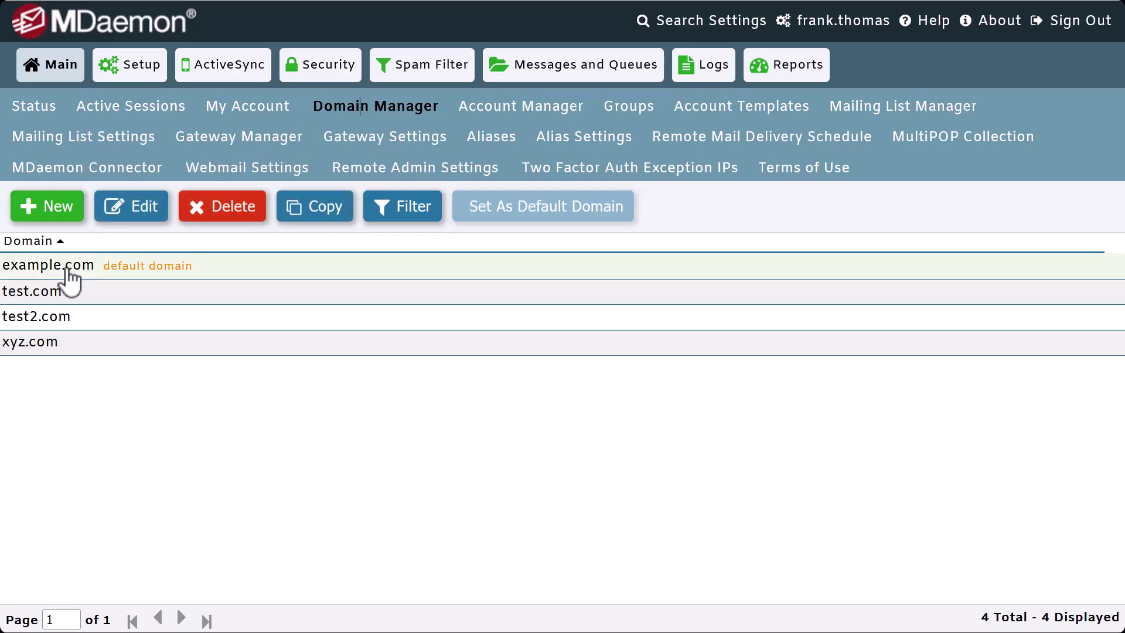
pyautogui.click(142, 213)
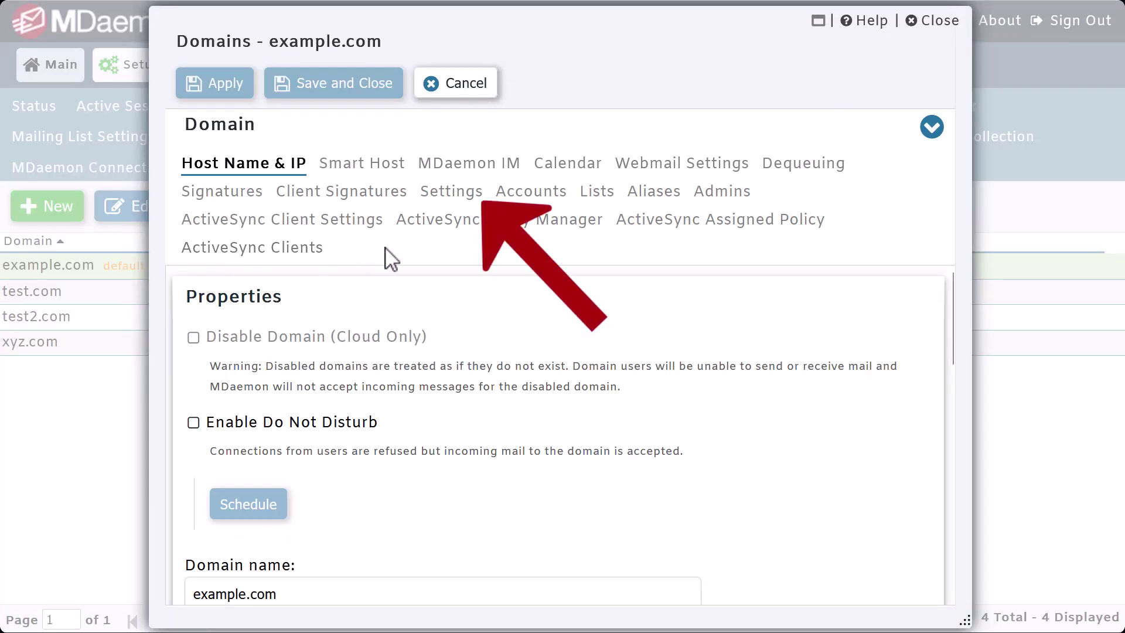
pyautogui.click(452, 194)
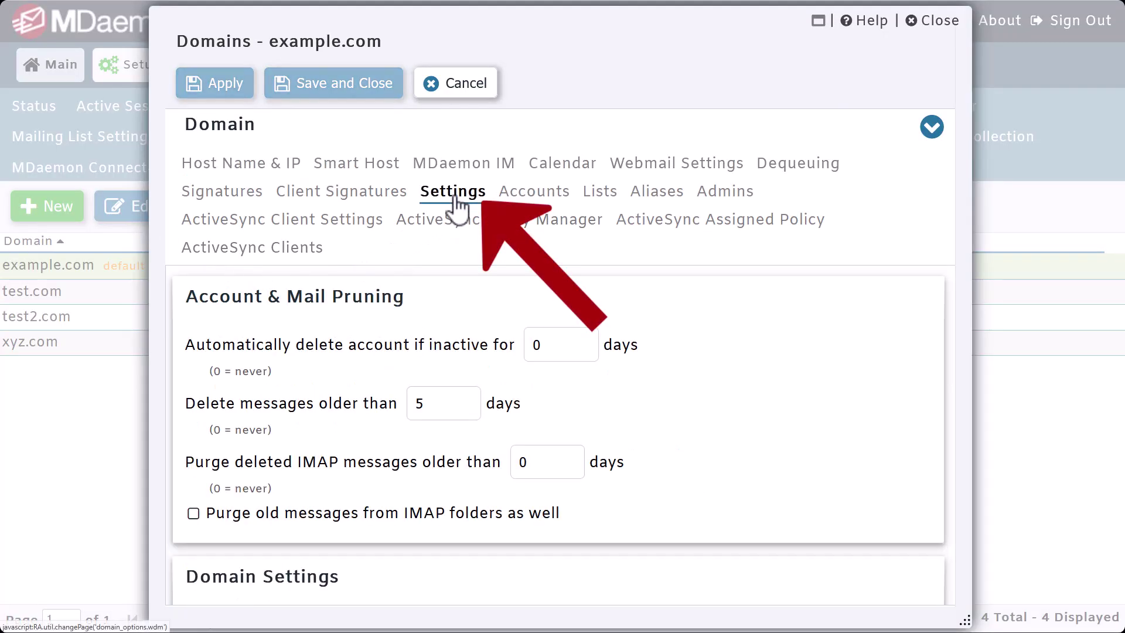
pyautogui.click(558, 355)
pyautogui.press('BackSpace')
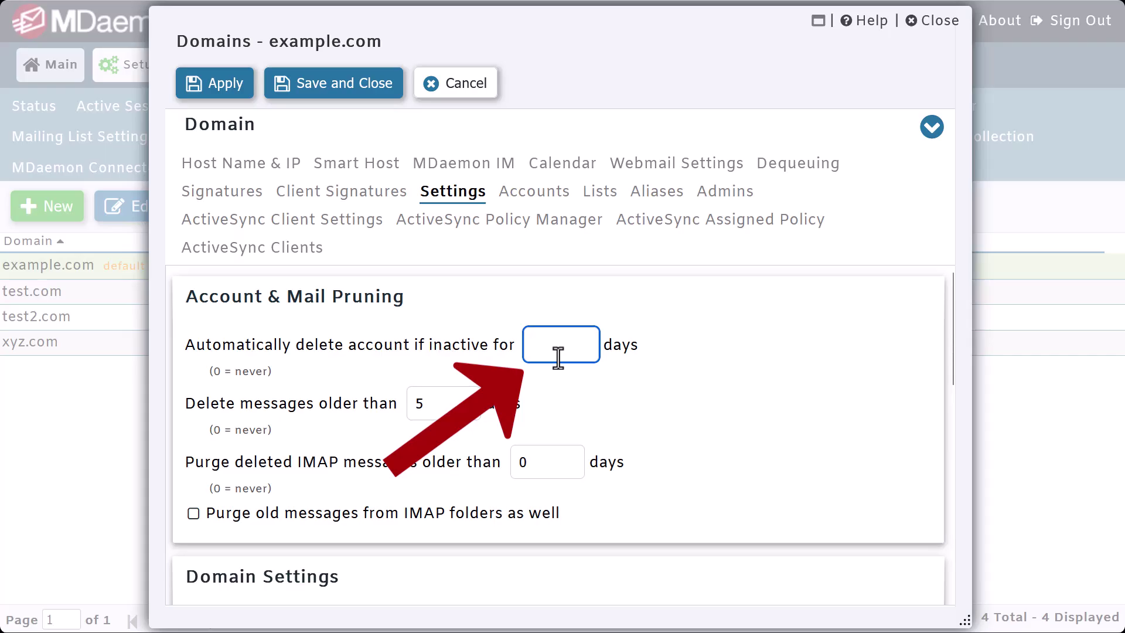
pyautogui.write('30')
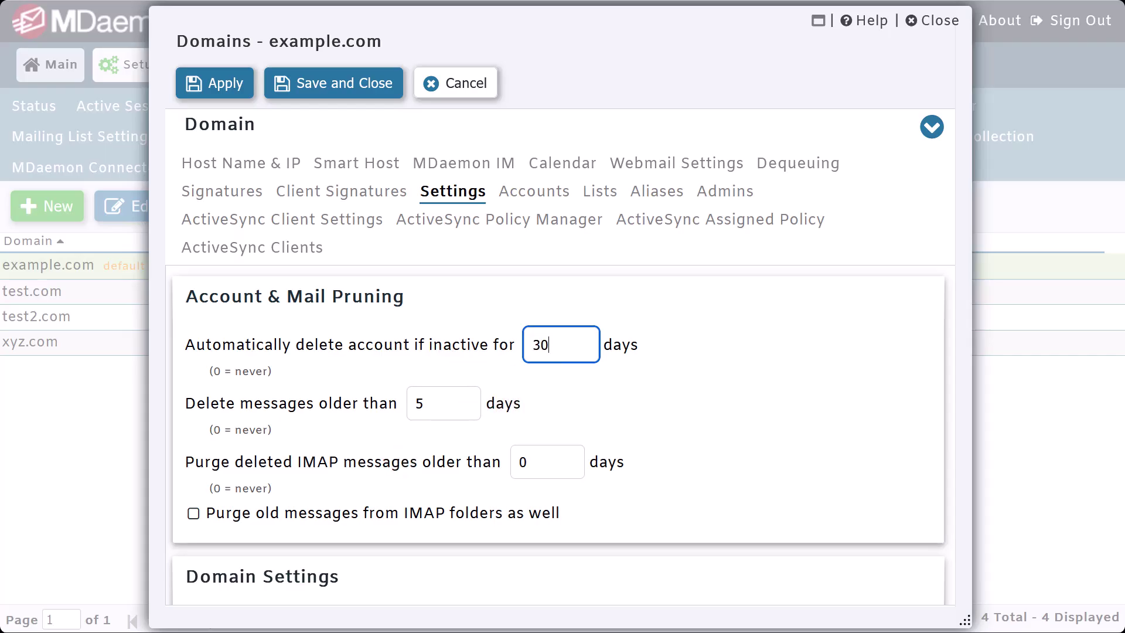
pyautogui.click(217, 85)
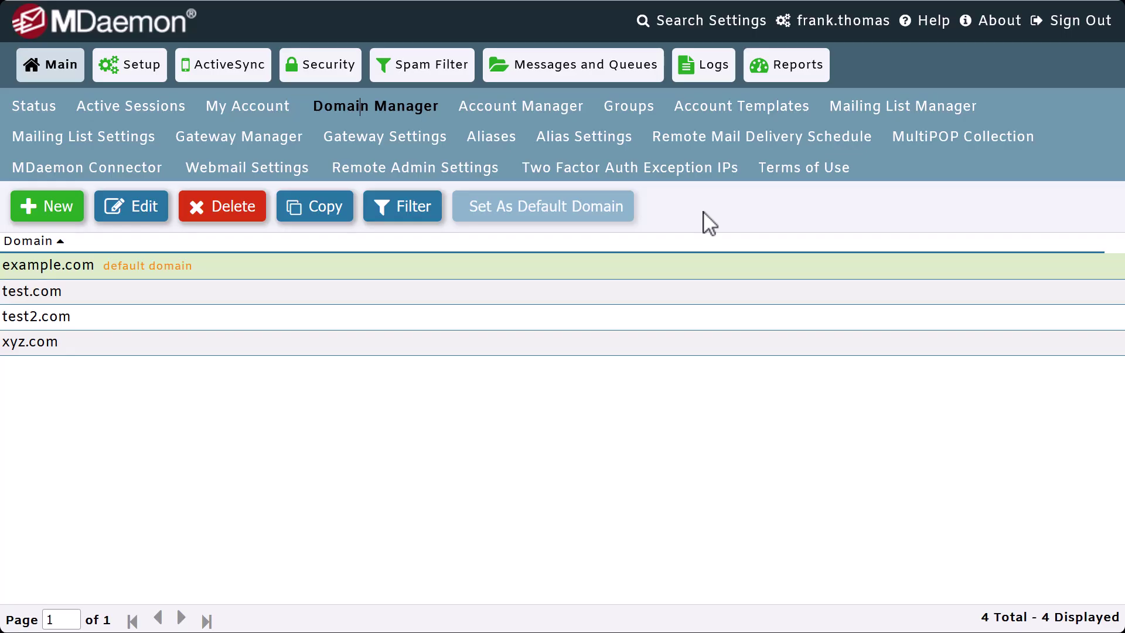
# Step: Start a new account template and name it Pruning_Template
pyautogui.click(747, 111)
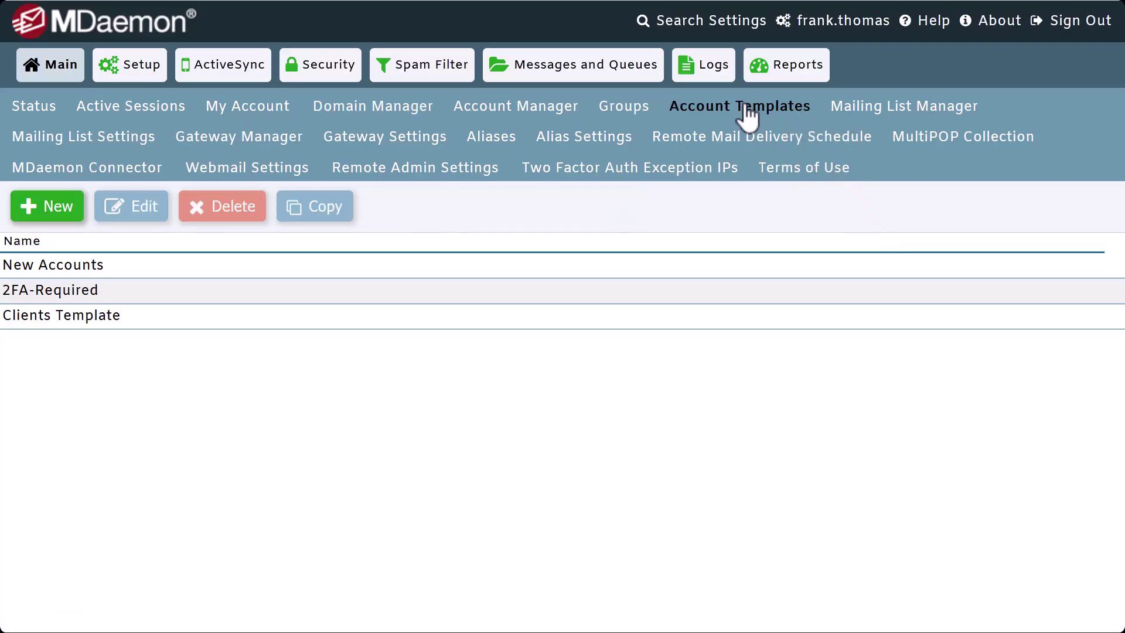
pyautogui.click(59, 210)
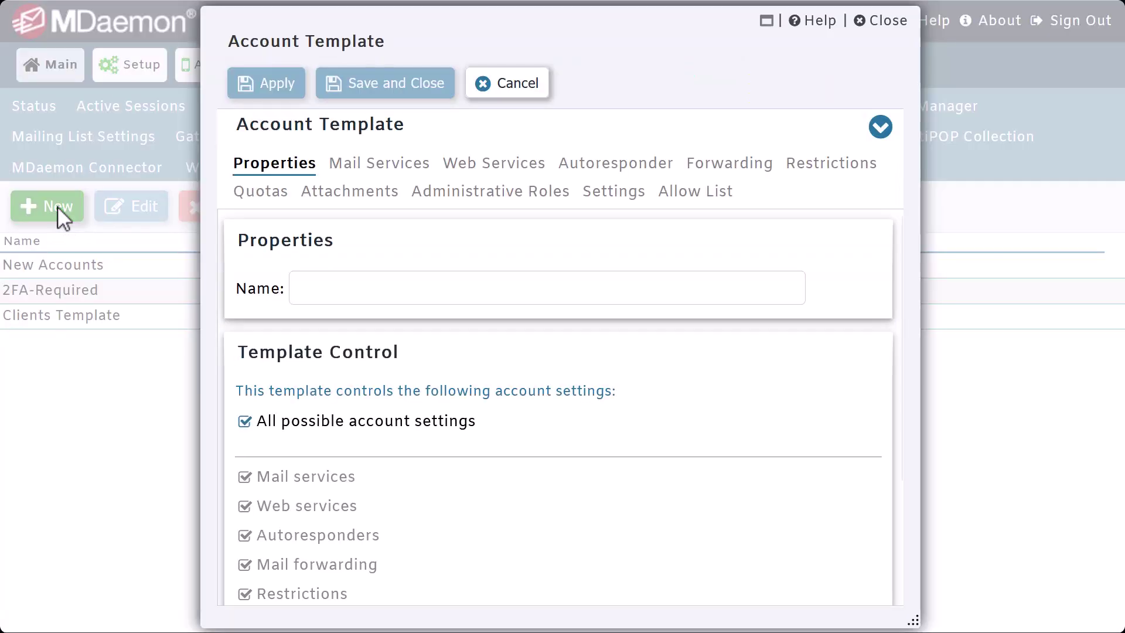
pyautogui.click(377, 289)
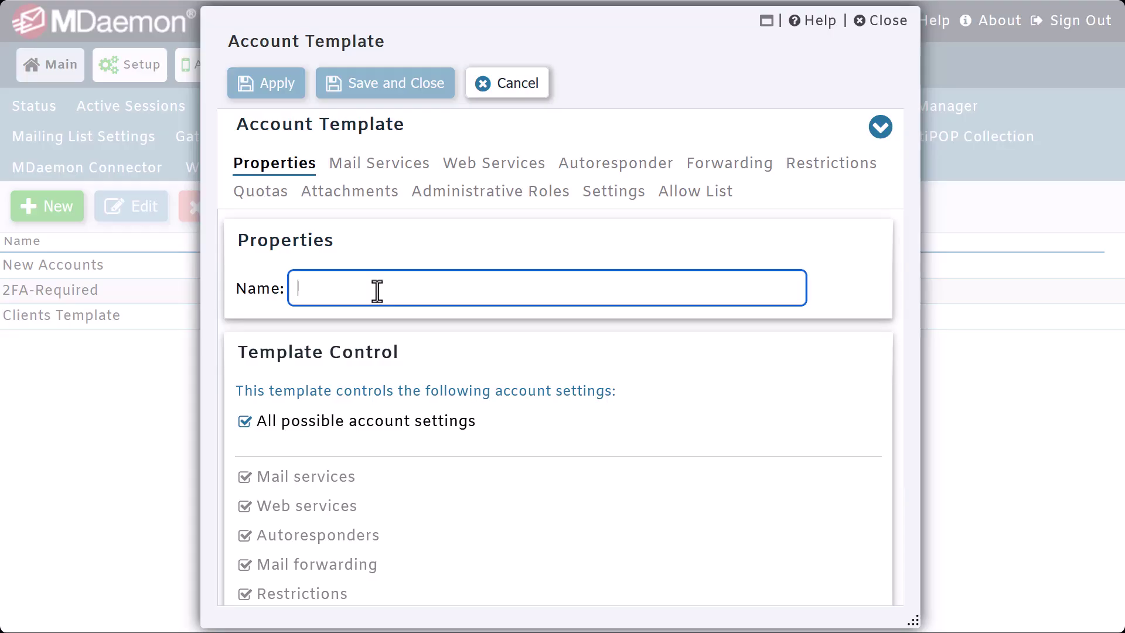
pyautogui.write('Pruning_Template')
# Step: Limit the template's control to Quotas only, excluding all other account settings, and apply it
pyautogui.scroll(-2, 377, 291)
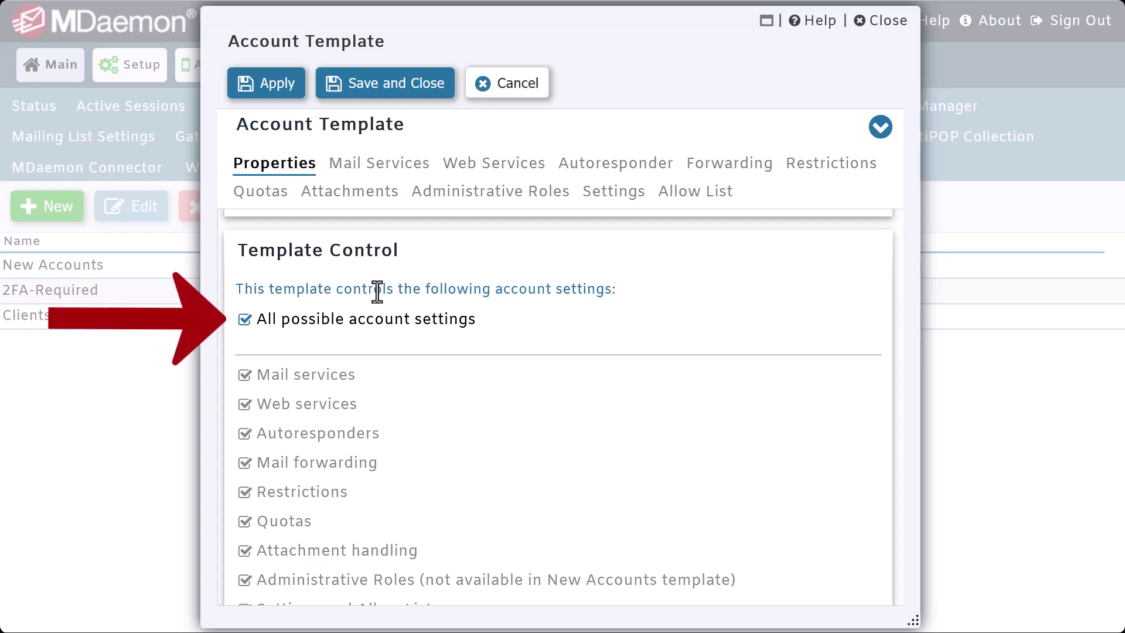
pyautogui.click(245, 320)
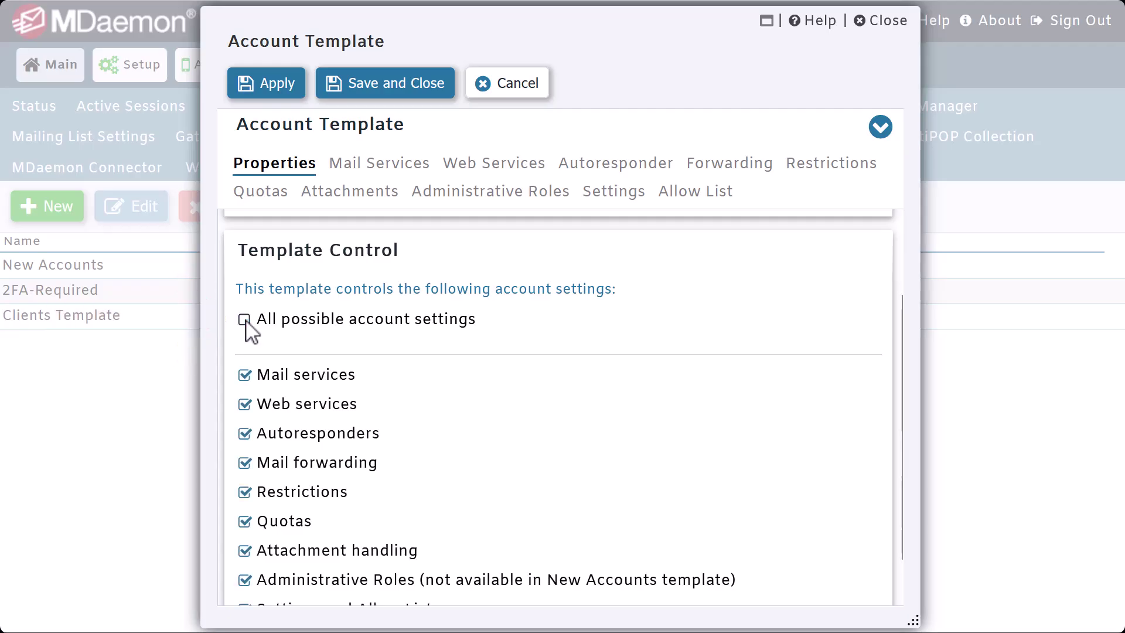
pyautogui.scroll(-1, 249, 331)
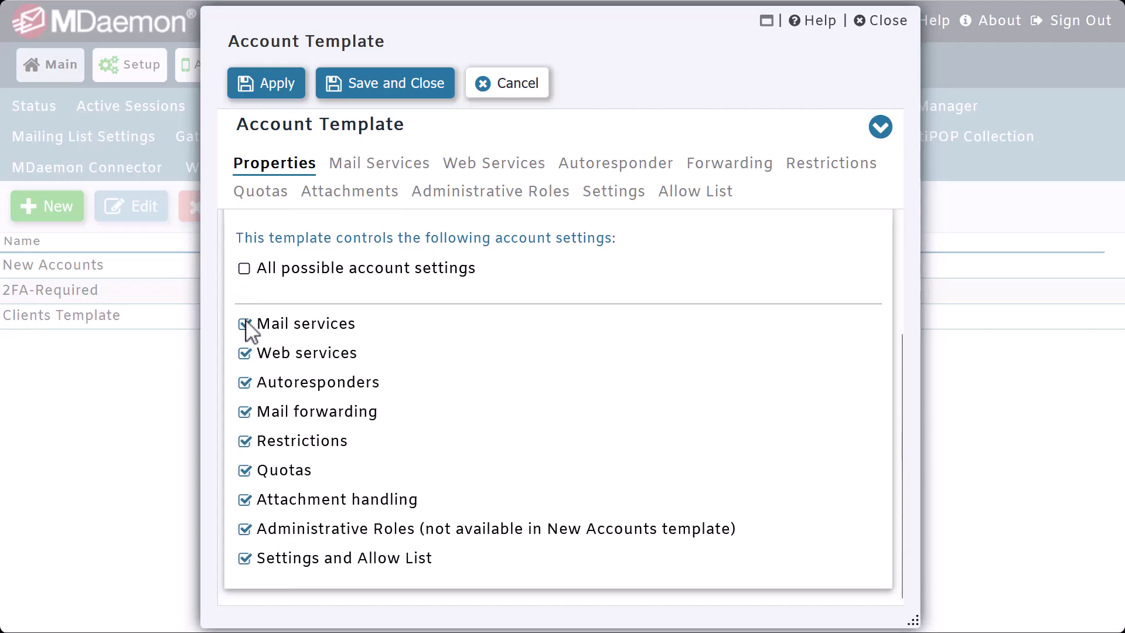
pyautogui.click(245, 324)
pyautogui.click(245, 353)
pyautogui.click(244, 383)
pyautogui.click(245, 412)
pyautogui.click(245, 442)
pyautogui.click(245, 500)
pyautogui.click(245, 529)
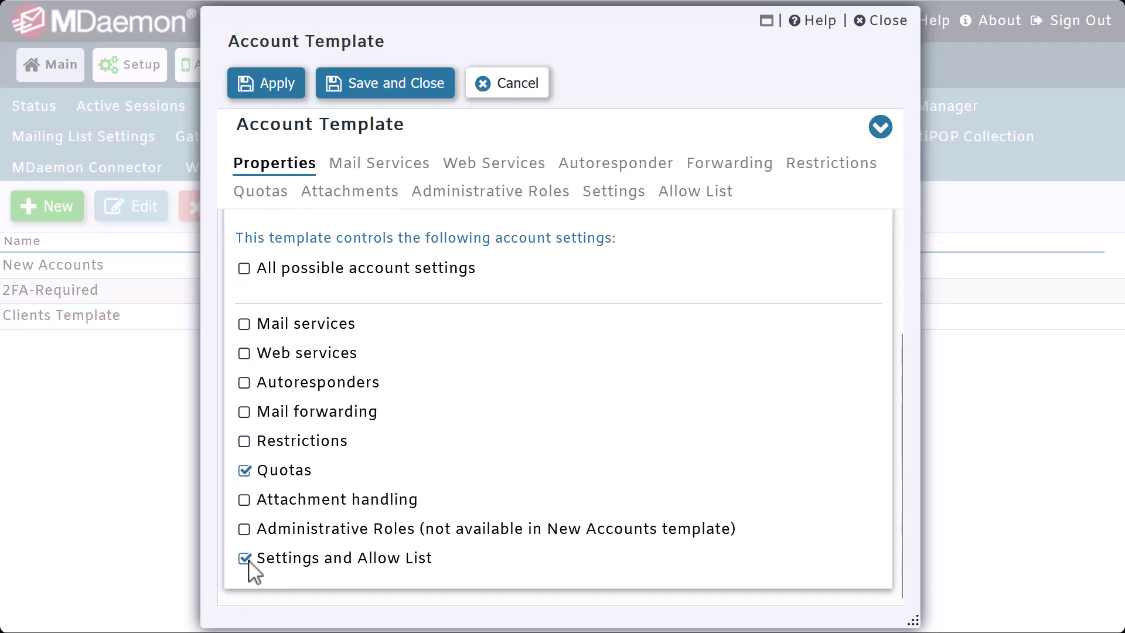
pyautogui.click(245, 558)
pyautogui.click(276, 94)
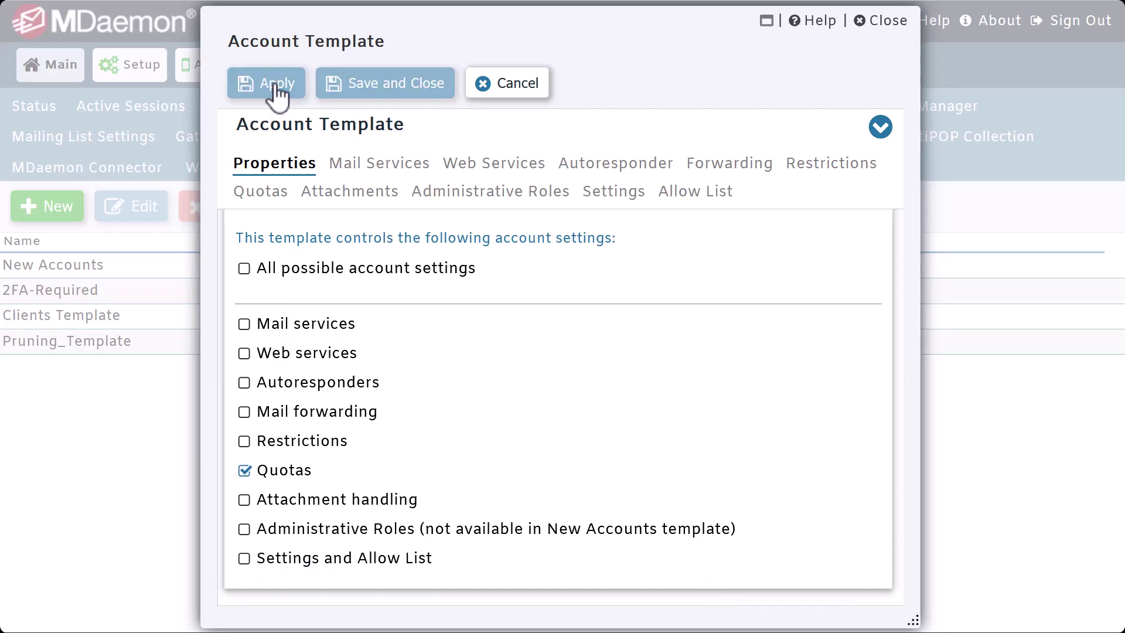
# Step: In Pruning_Template's quotas, leave domain defaults off, set automatic deletion of inactive accounts to 90 days, then apply and close the template
pyautogui.click(261, 194)
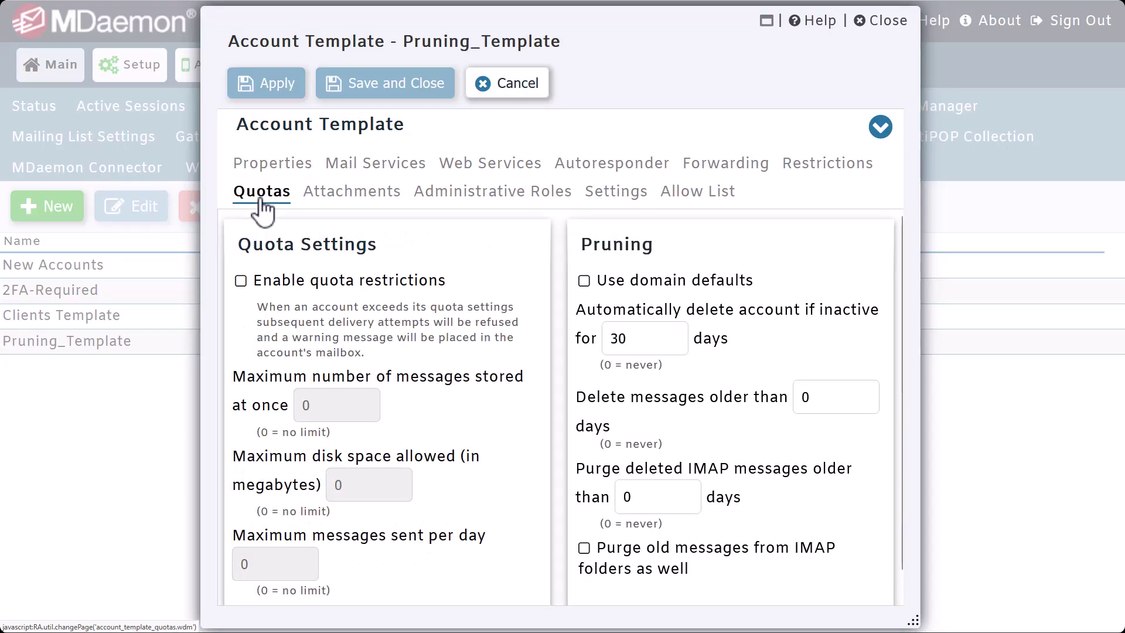
pyautogui.click(585, 282)
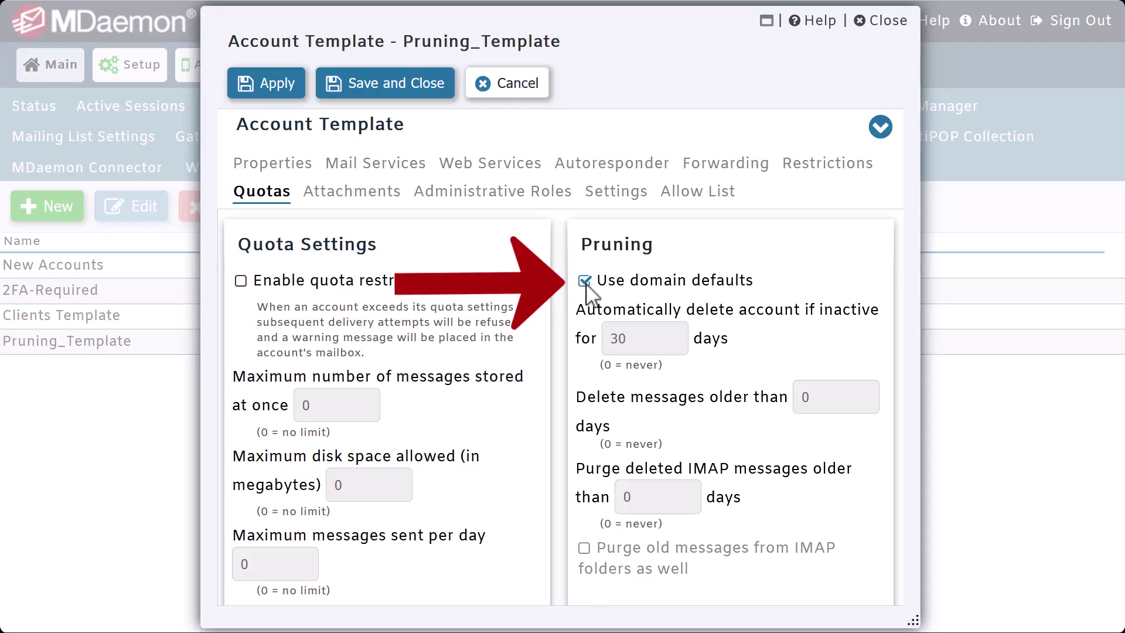
pyautogui.click(585, 281)
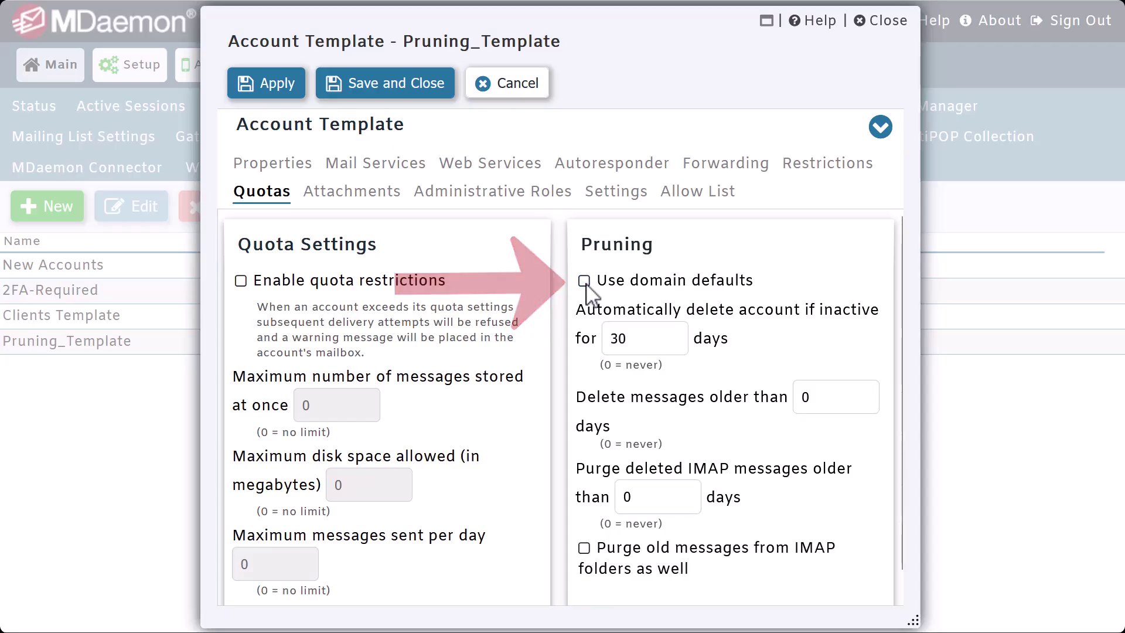
pyautogui.click(643, 340)
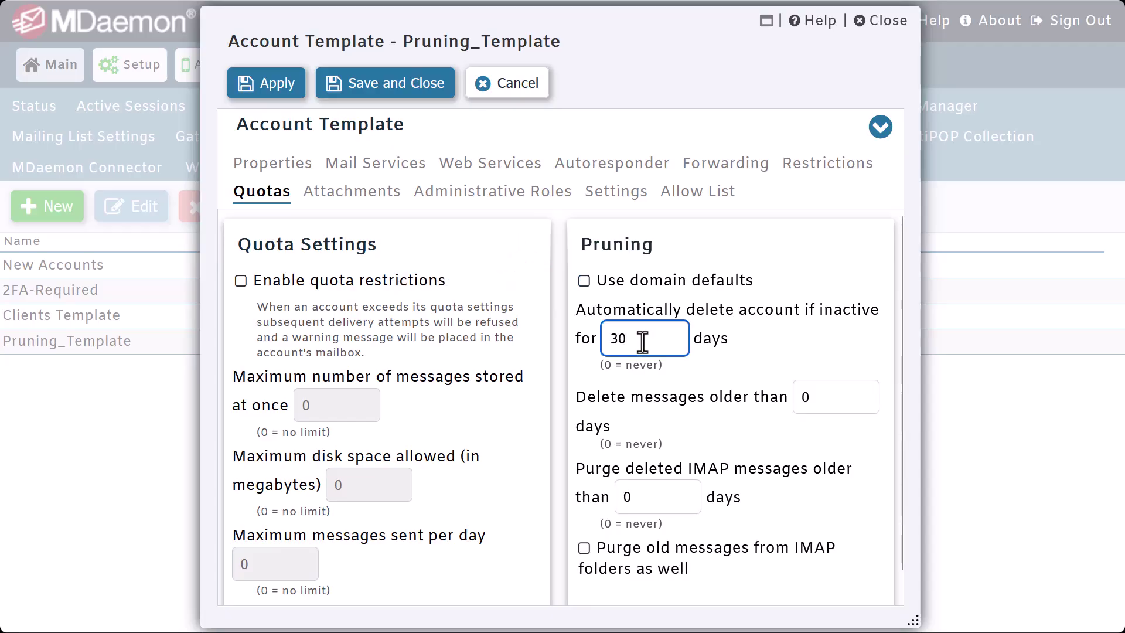
pyautogui.press('BackSpace')
pyautogui.press('BackSpace')
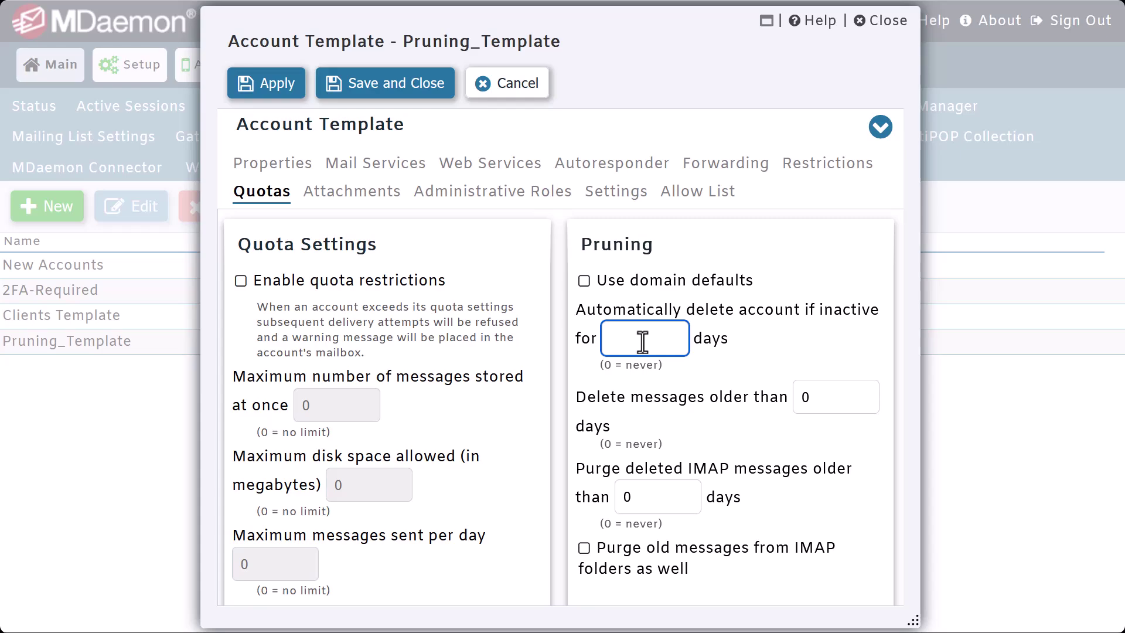
pyautogui.write('90')
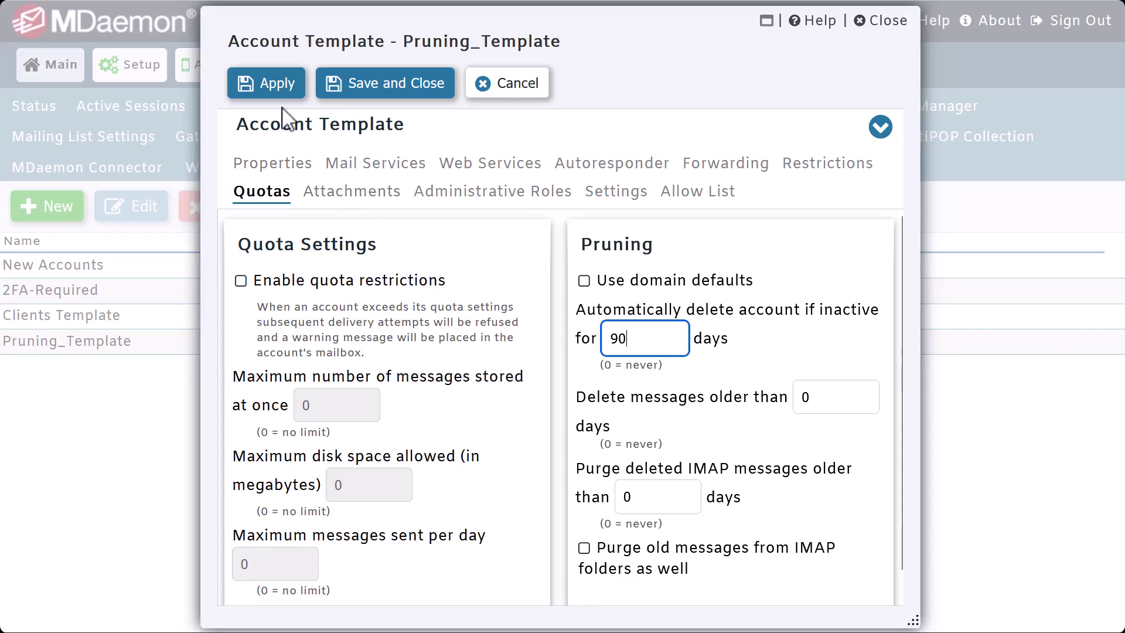
pyautogui.click(278, 86)
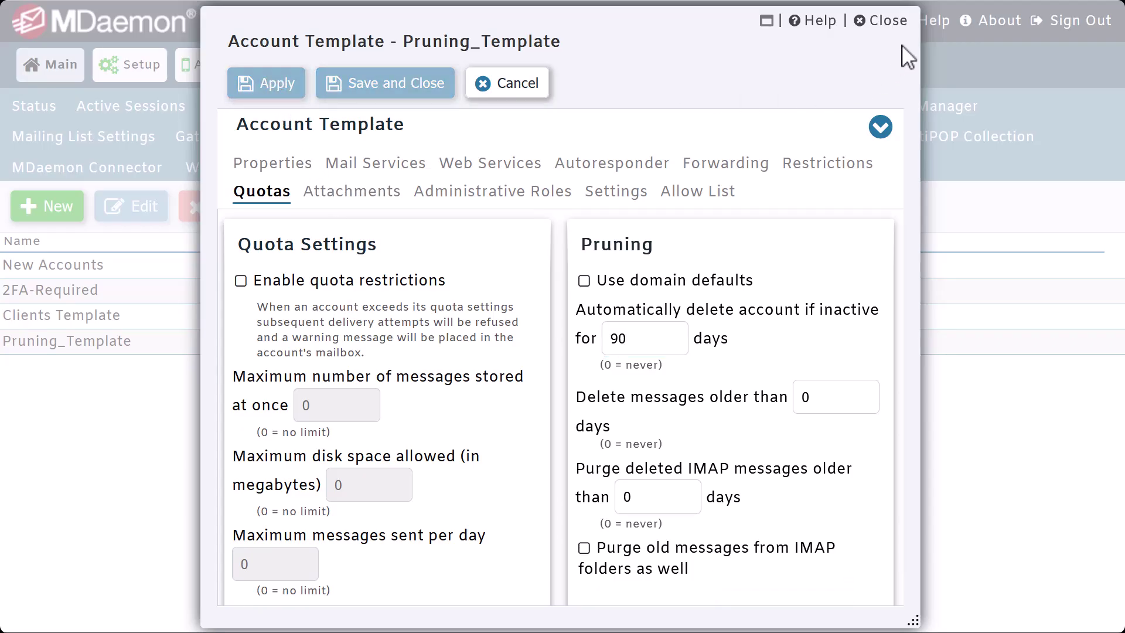
pyautogui.click(895, 23)
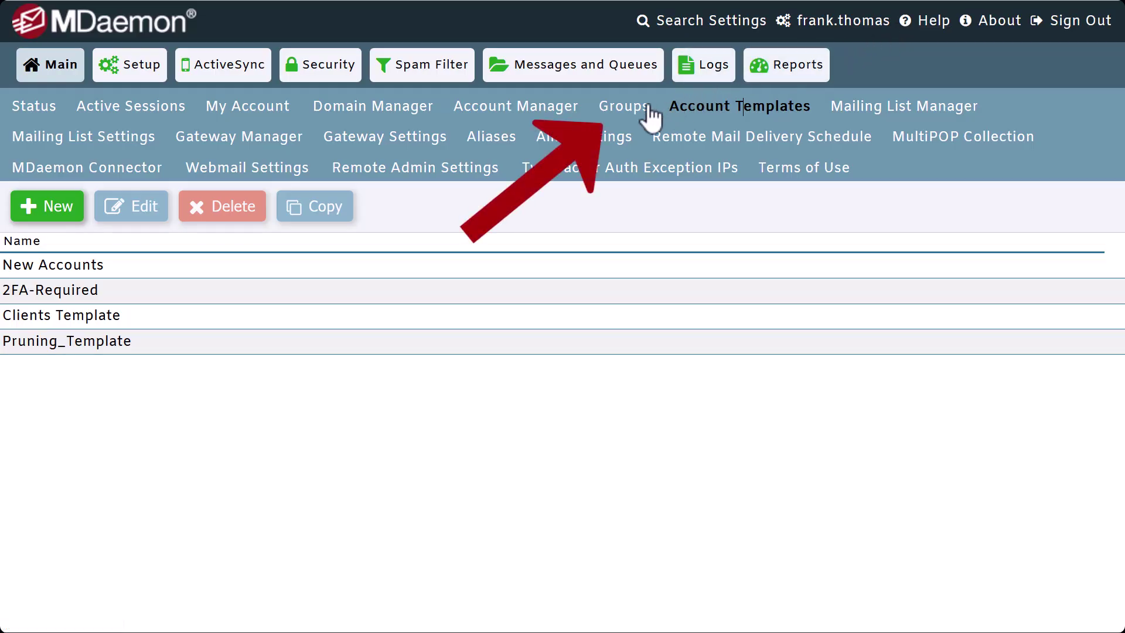
# Step: Start a new group named "Pruning Group" with the description "Pruning of inactive accounts"
pyautogui.click(624, 107)
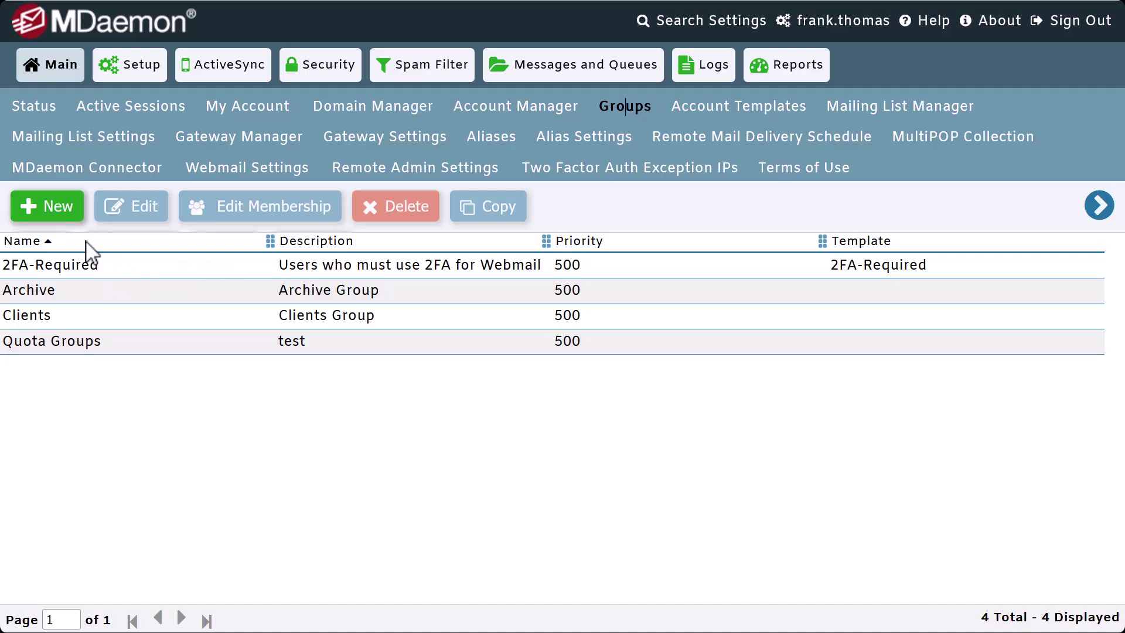
pyautogui.click(59, 221)
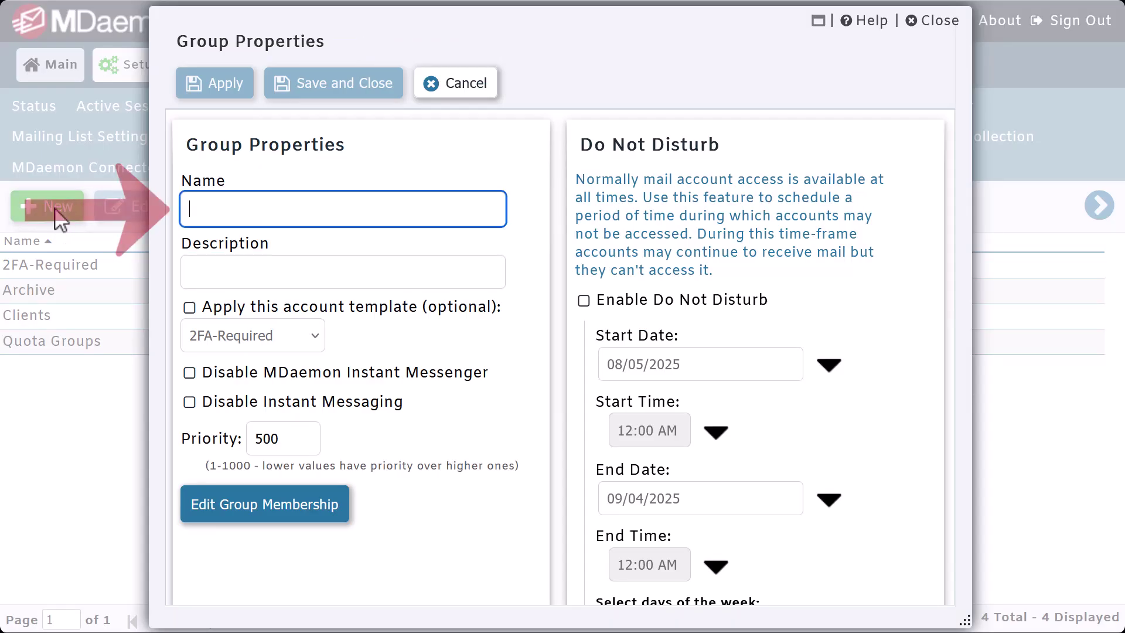
pyautogui.write('Pruning Group')
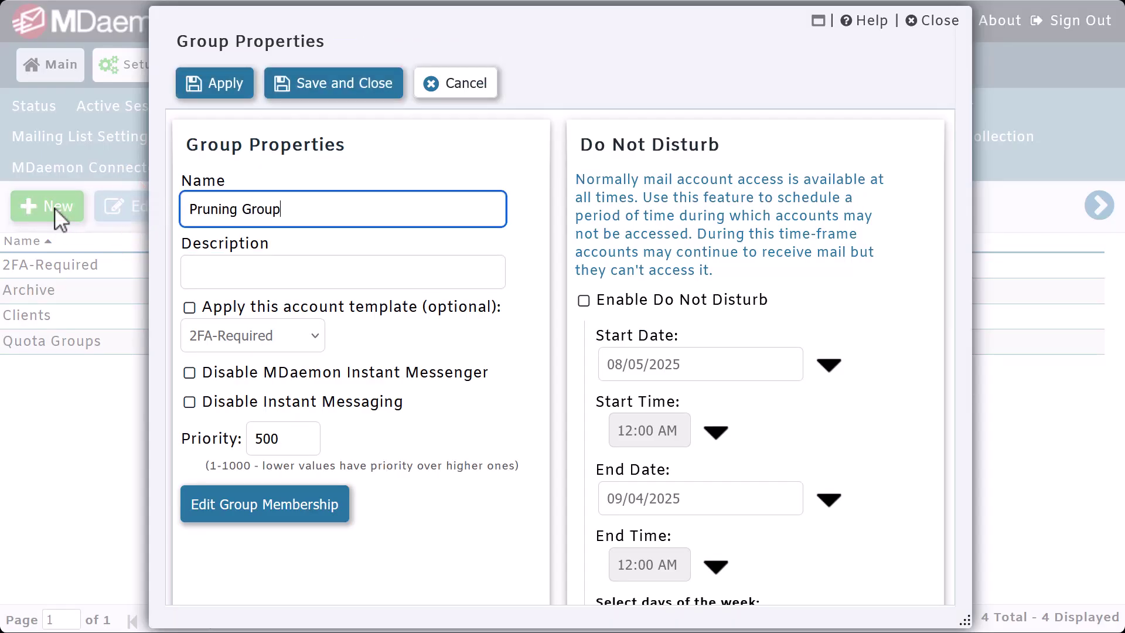
pyautogui.press('Tab')
pyautogui.write('Pruning of inactive accounts')
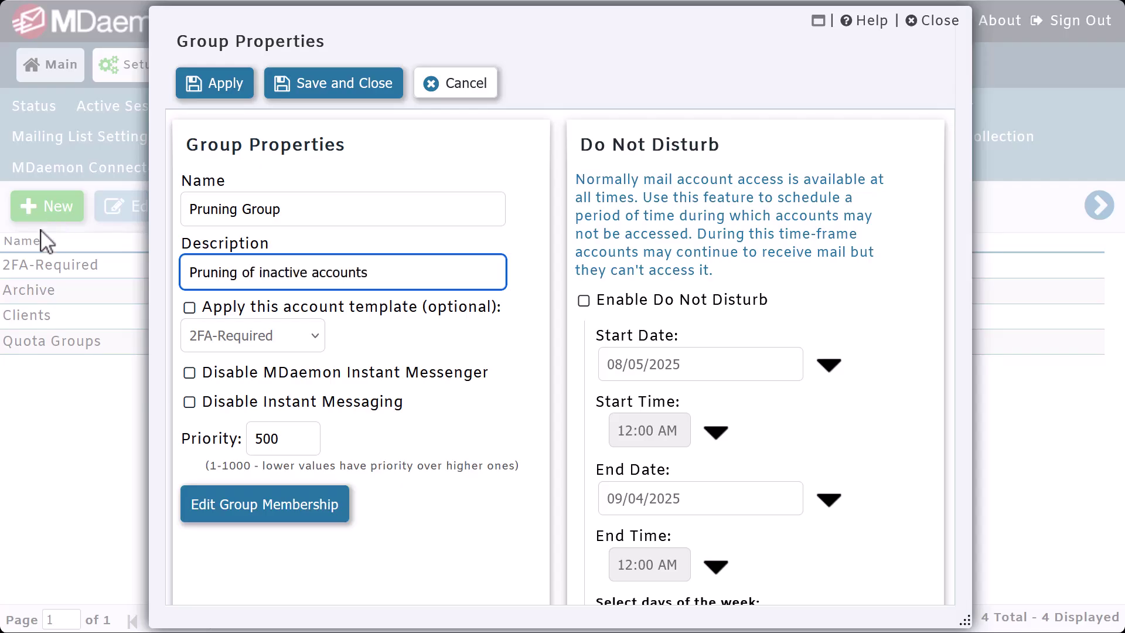
# Step: Assign the Pruning_Template account template to the new group and apply the group properties
pyautogui.click(191, 311)
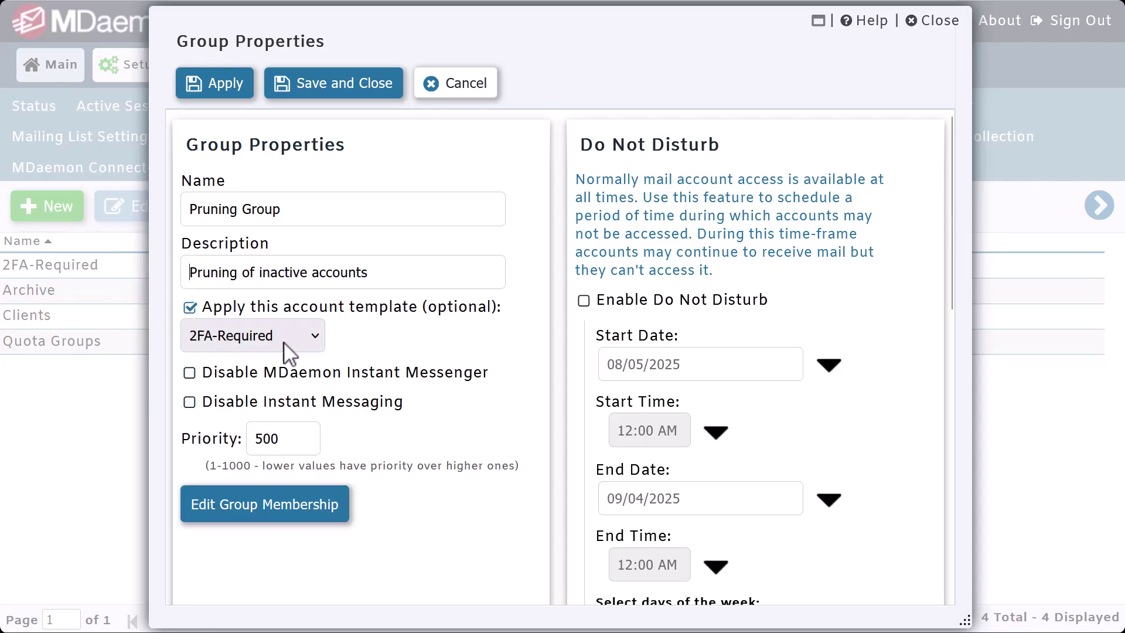
pyautogui.click(304, 337)
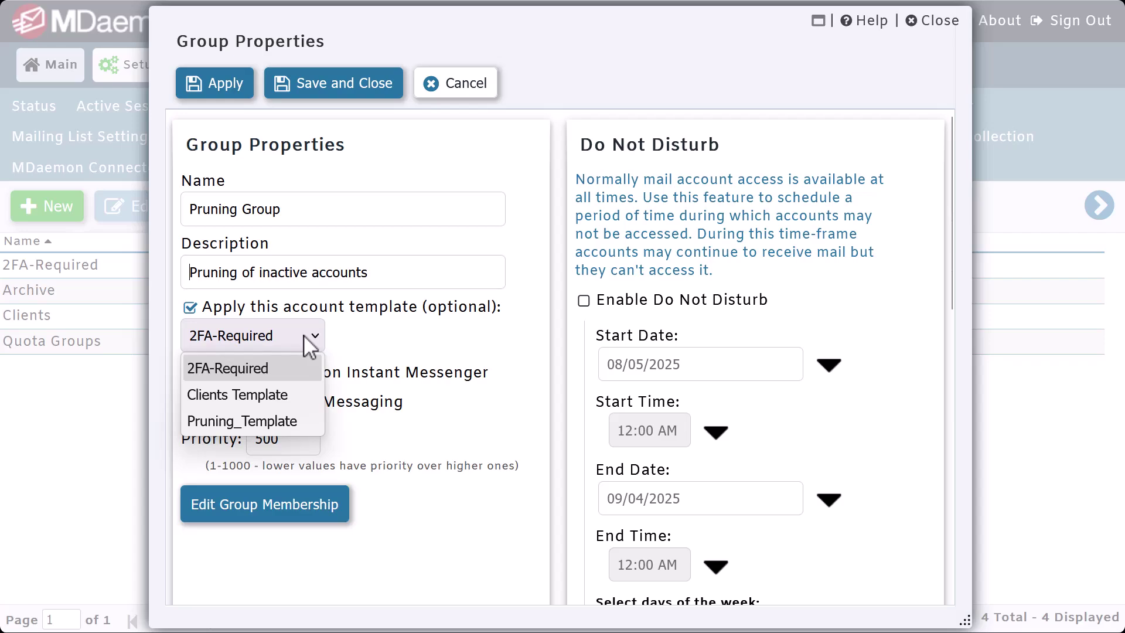
pyautogui.click(262, 421)
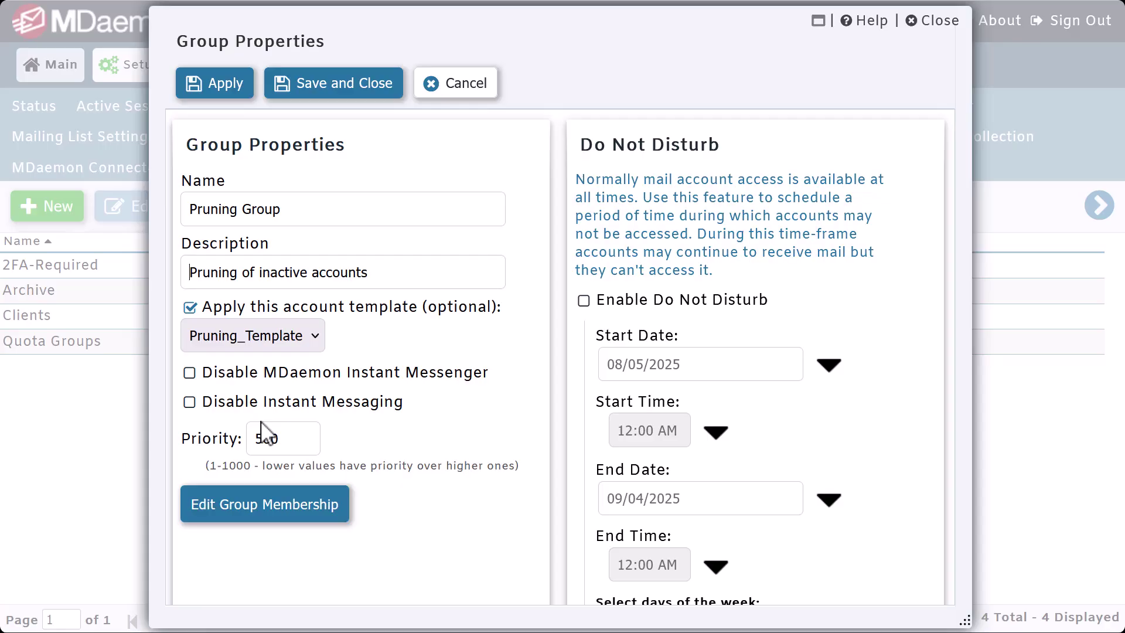
pyautogui.click(212, 85)
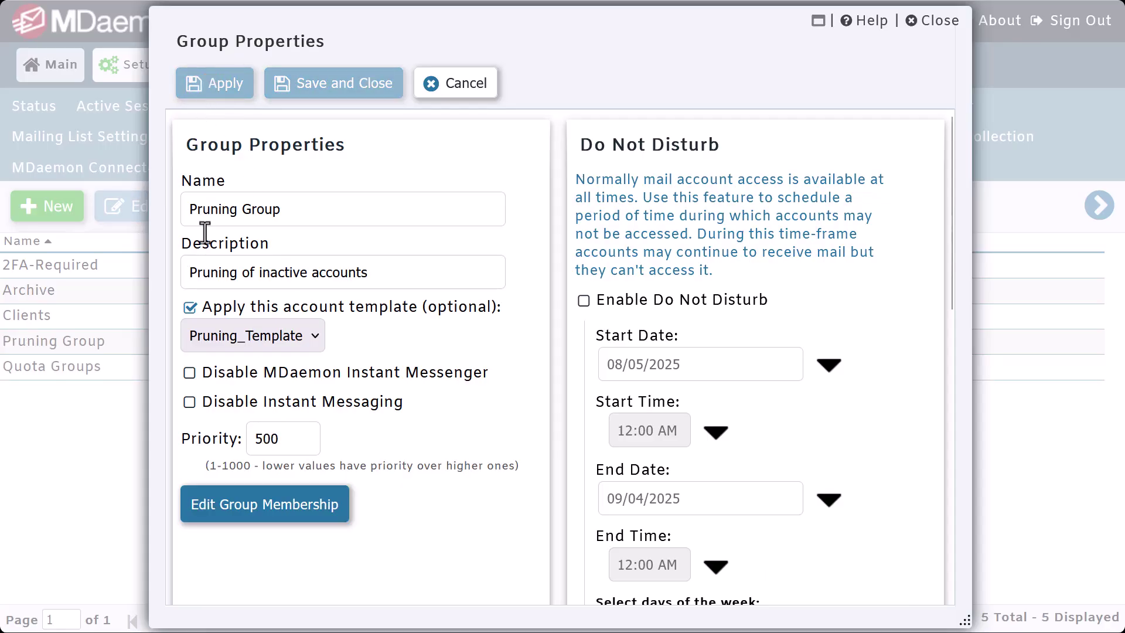
# Step: Add the sixth, eighth and eleventh listed mailboxes as members of Pruning Group and close the membership editor
pyautogui.click(294, 514)
pyautogui.click(336, 451)
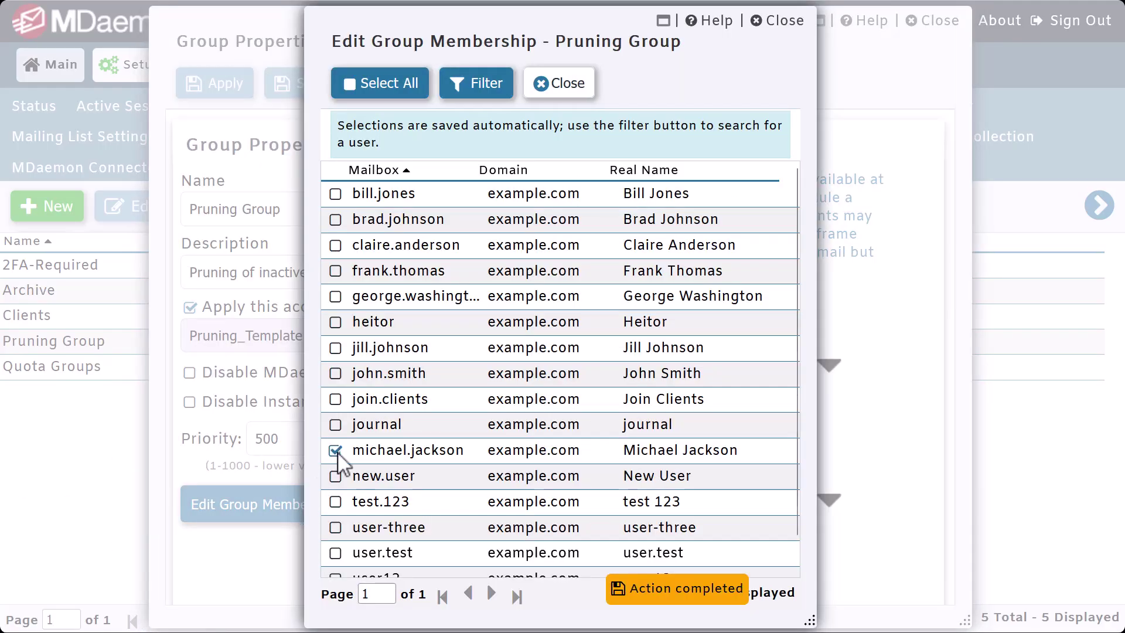
pyautogui.click(335, 373)
pyautogui.click(336, 322)
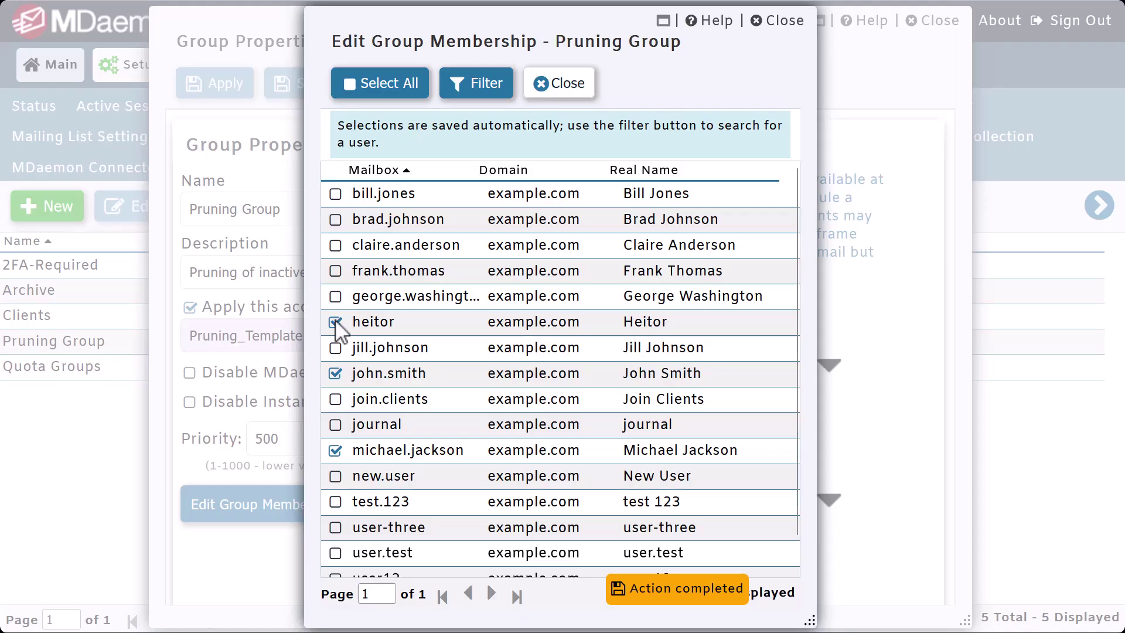
pyautogui.click(783, 21)
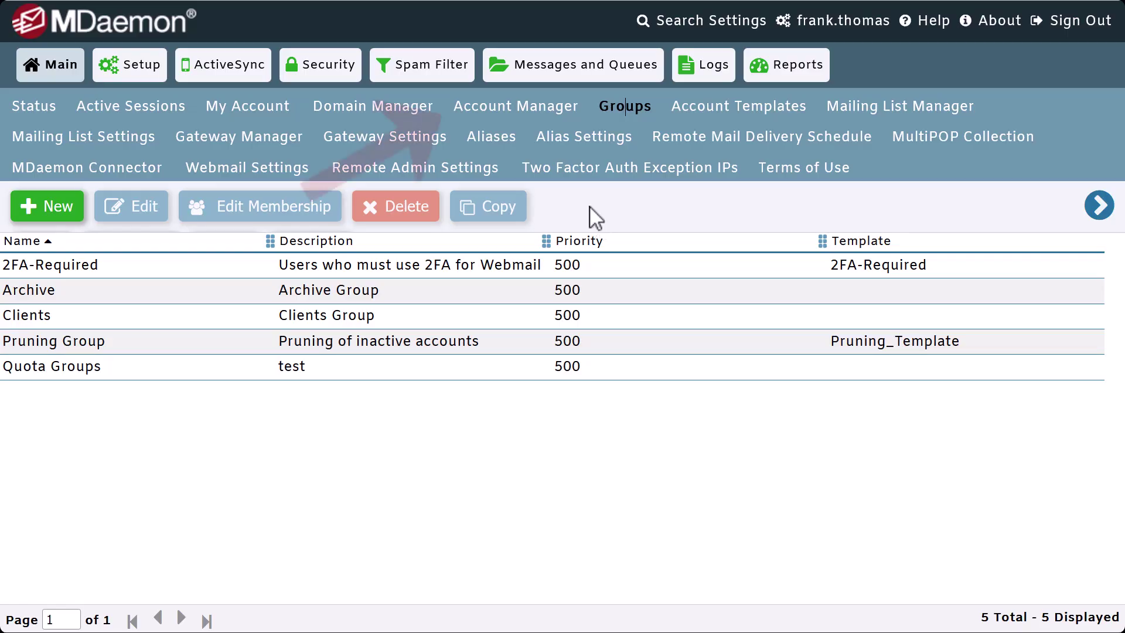
# Step: In the quotas of the second account listed in the Account Manager, turn off domain defaults for pruning
pyautogui.click(539, 116)
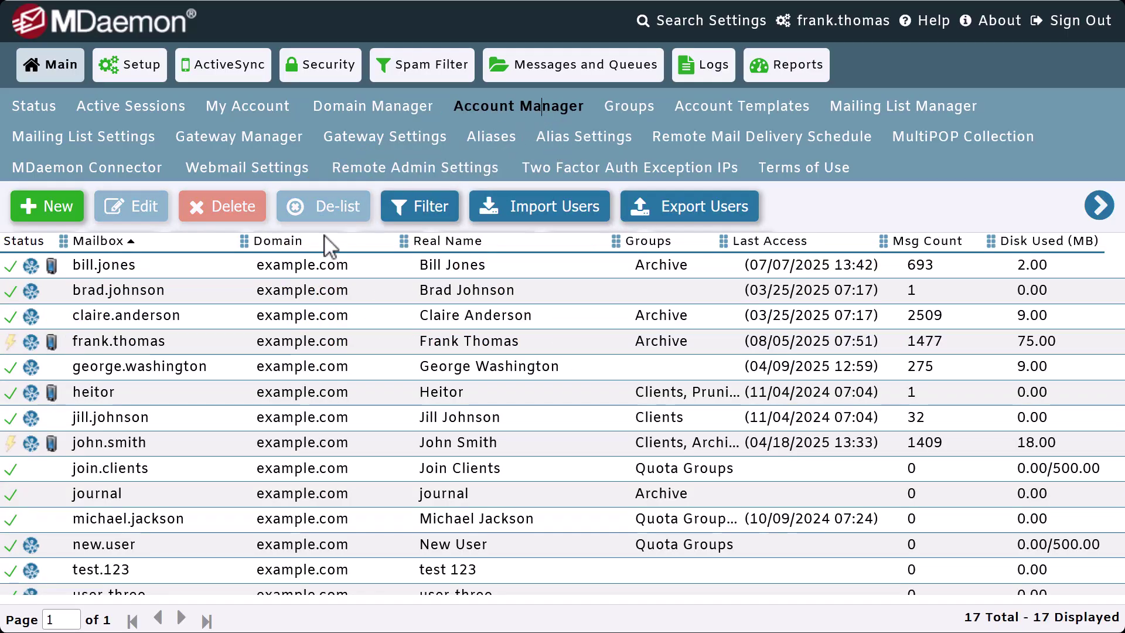
pyautogui.doubleClick(155, 291)
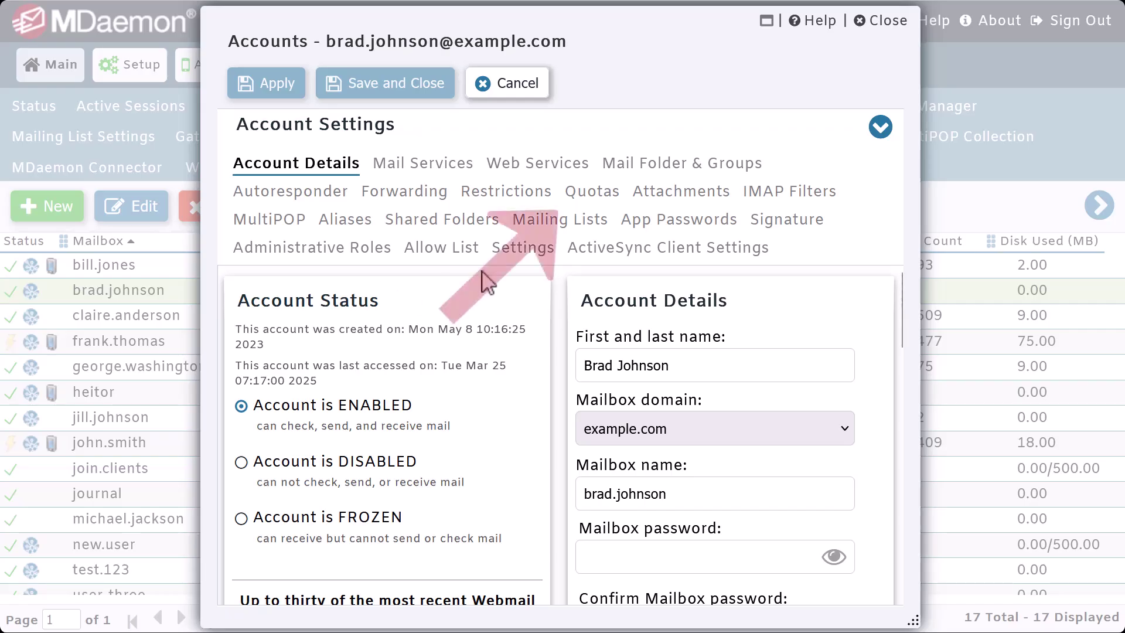
pyautogui.click(607, 201)
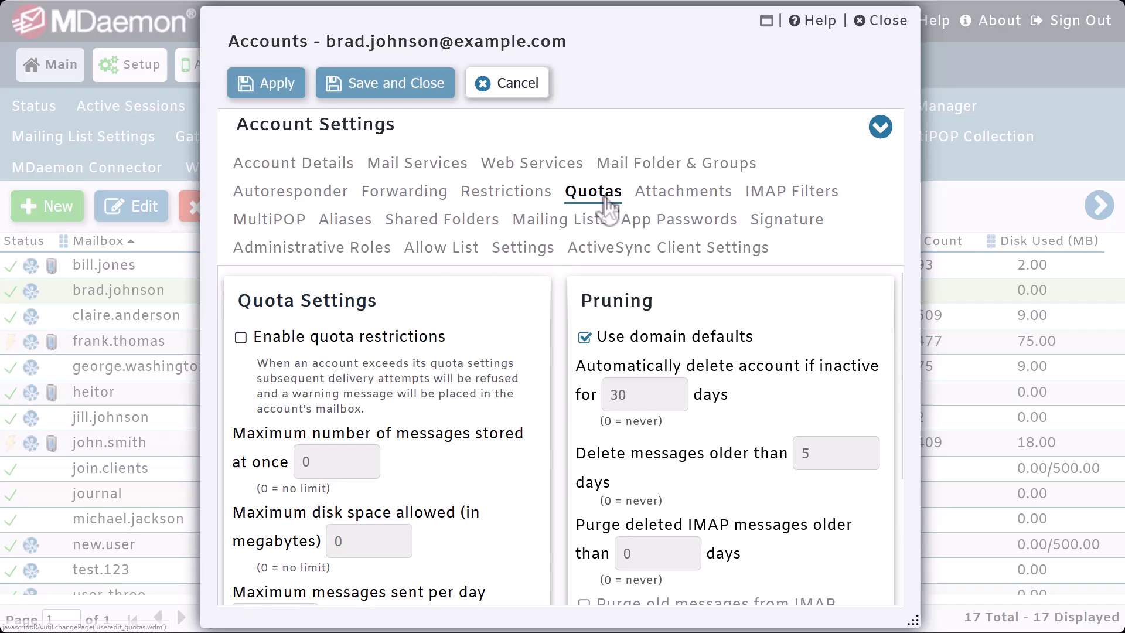
pyautogui.click(584, 338)
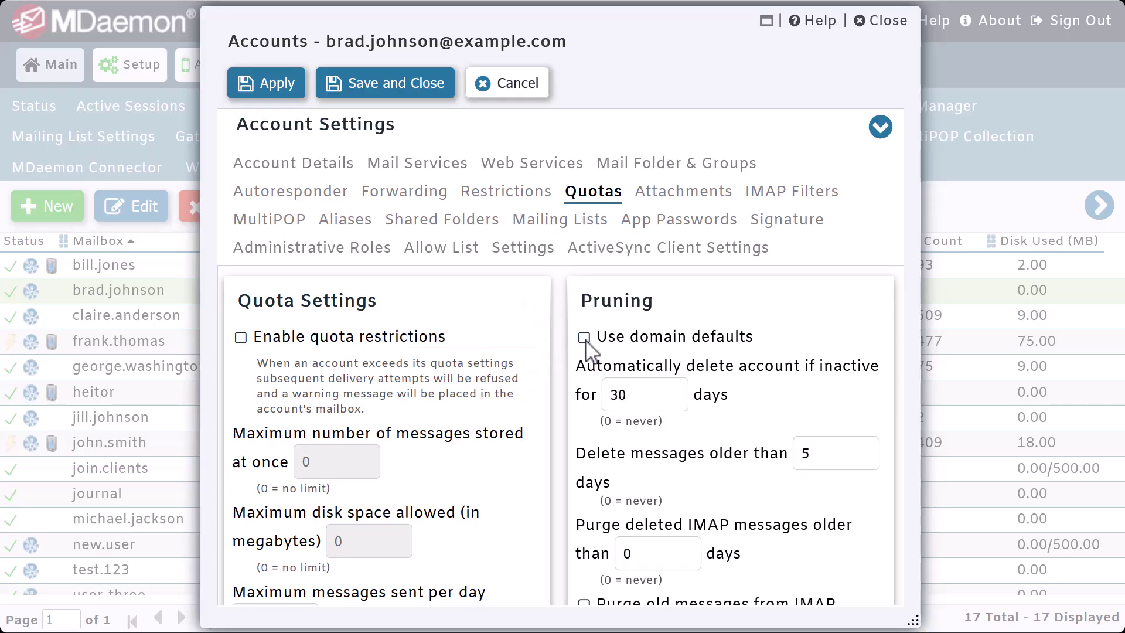
# Step: Set this account's automatic deletion for inactivity to 90 days and apply the change
pyautogui.click(633, 399)
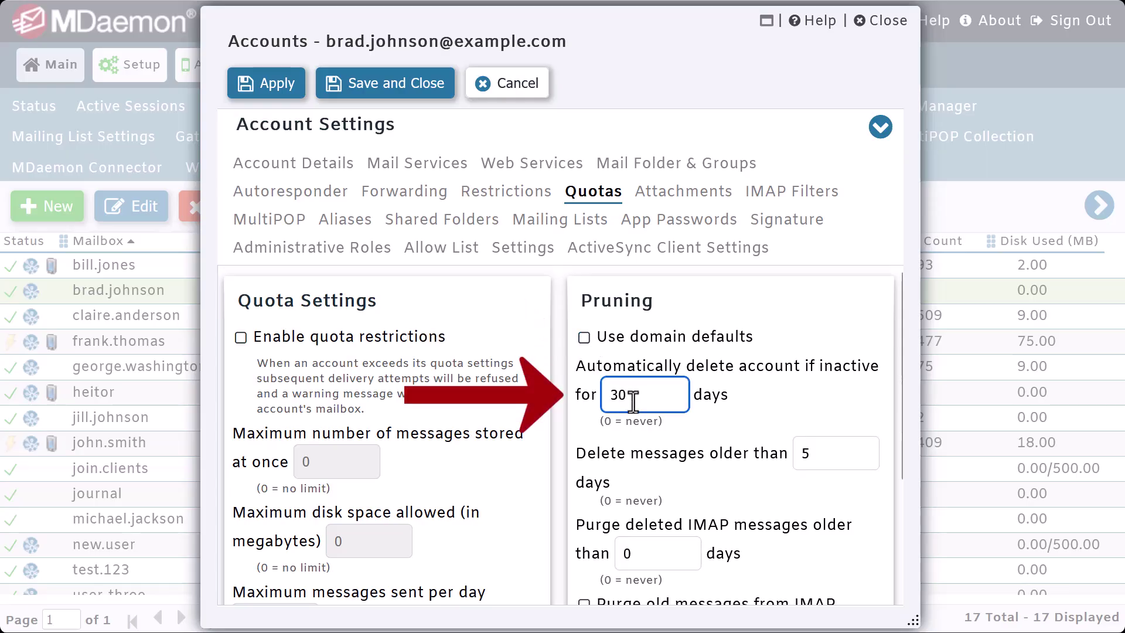
pyautogui.press('BackSpace')
pyautogui.press('BackSpace')
pyautogui.write('90')
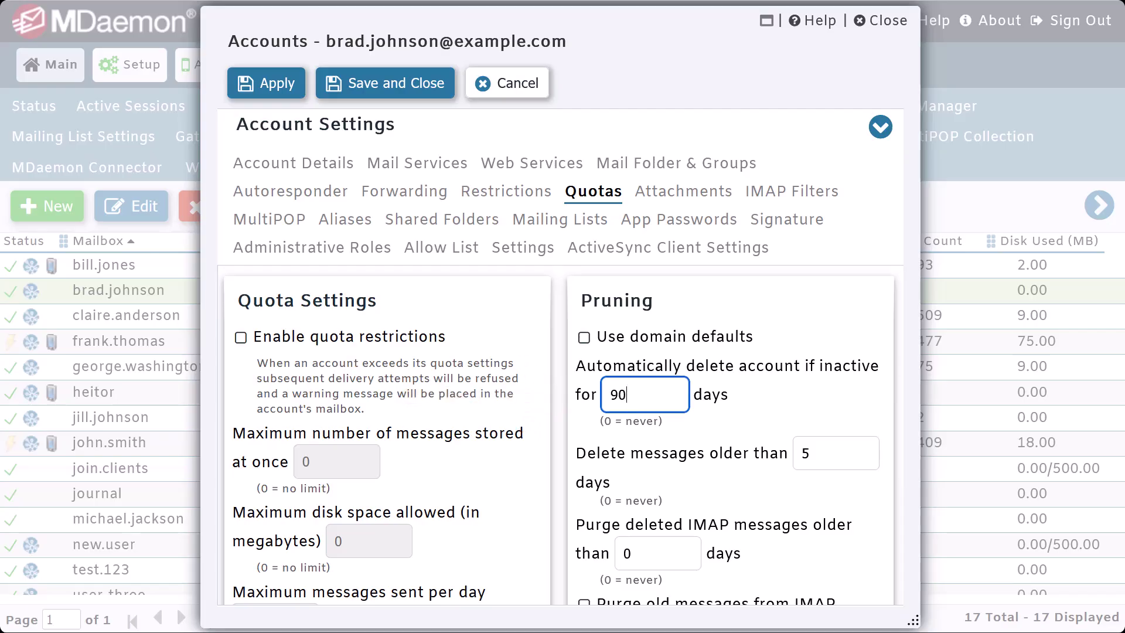
pyautogui.click(287, 82)
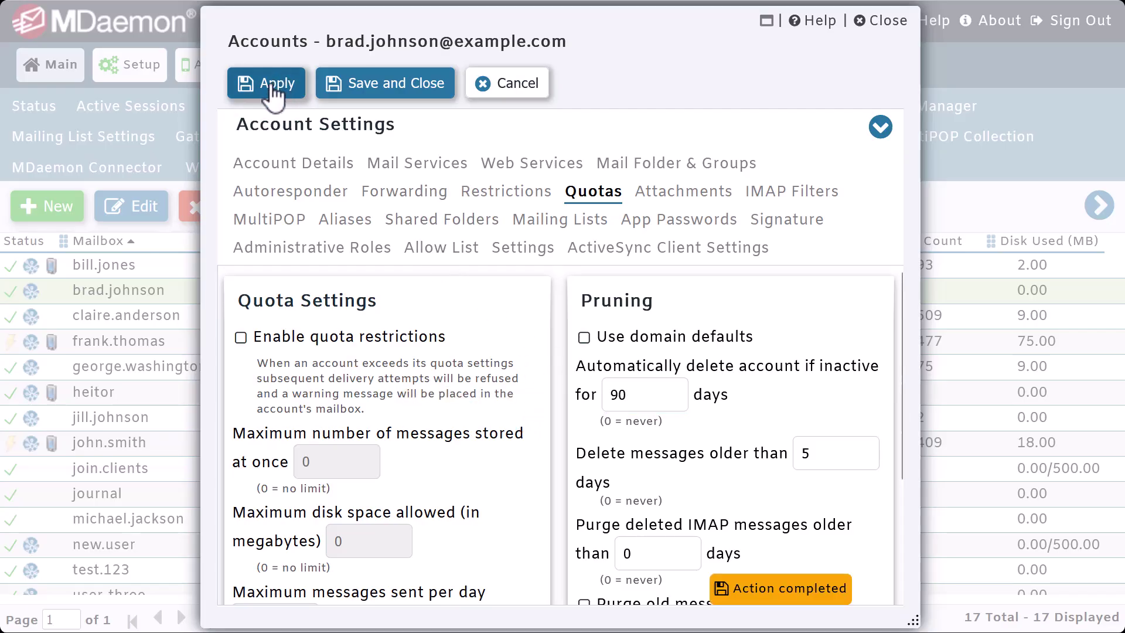